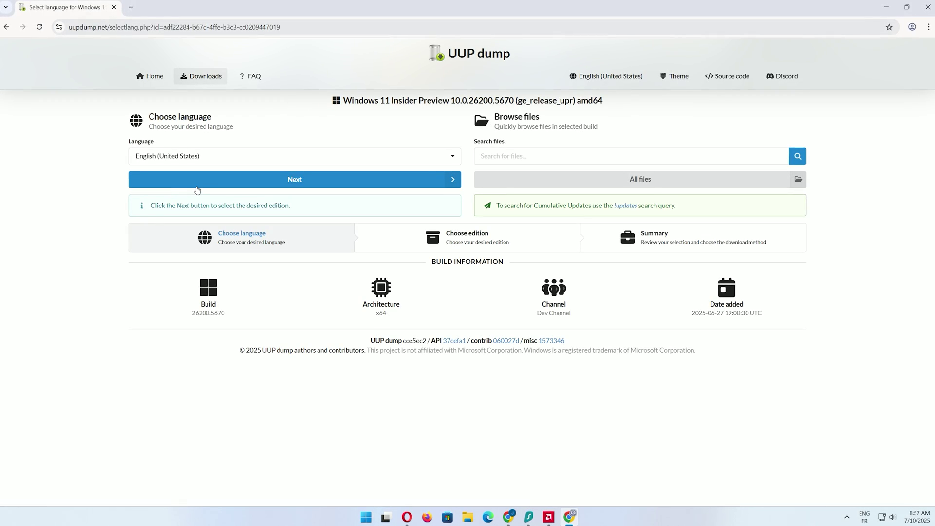
# Keep English (United States) as the language and continue to the edition choice.
pyautogui.click(210, 181)
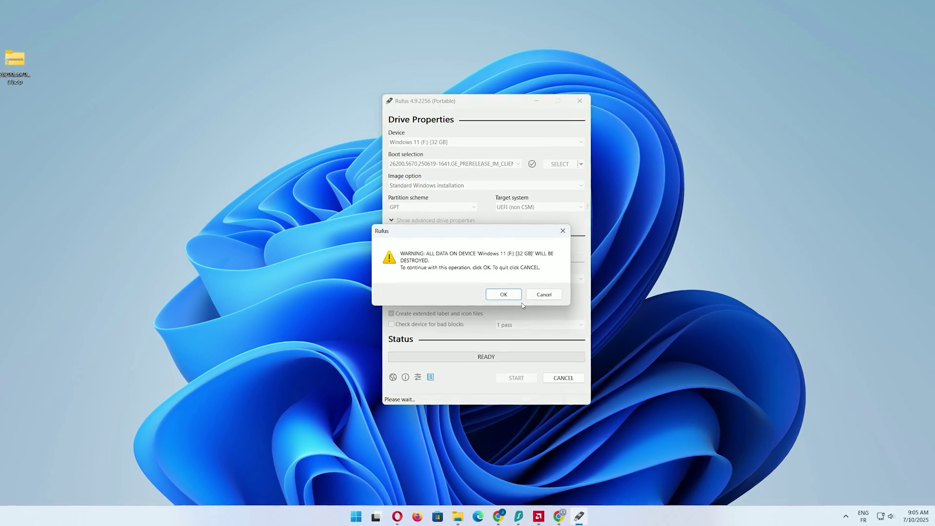
# Accept the disk-erase warning, keep the US keyboard, skip the product key, and pick the third edition.
pyautogui.click(503, 294)
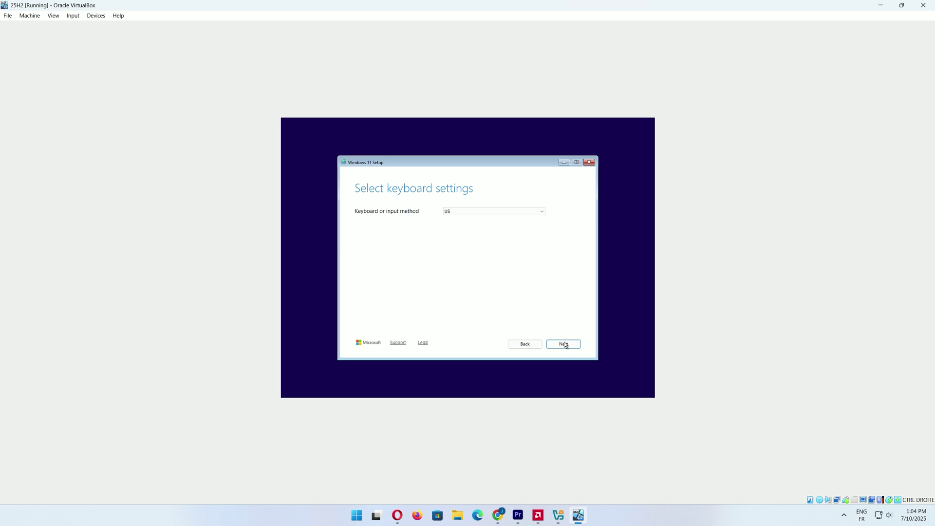
pyautogui.click(425, 249)
pyautogui.click(564, 345)
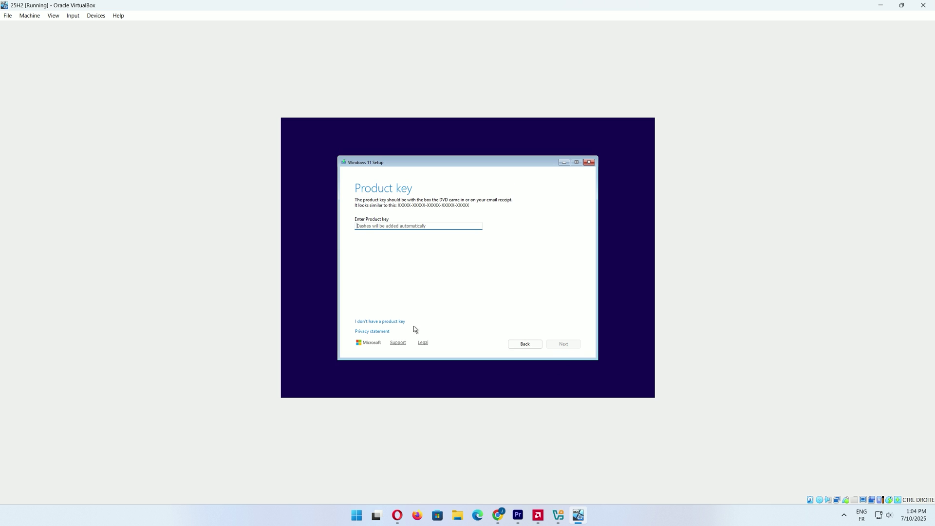
pyautogui.click(401, 320)
pyautogui.click(418, 236)
pyautogui.click(561, 346)
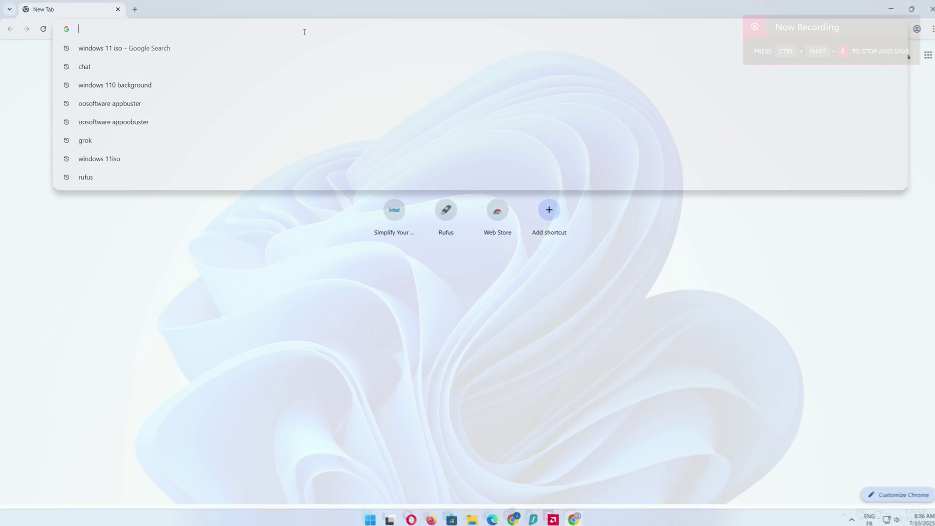
# Google 'uup dump' and open the uupdump.net site from the results.
pyautogui.write('uup dum')
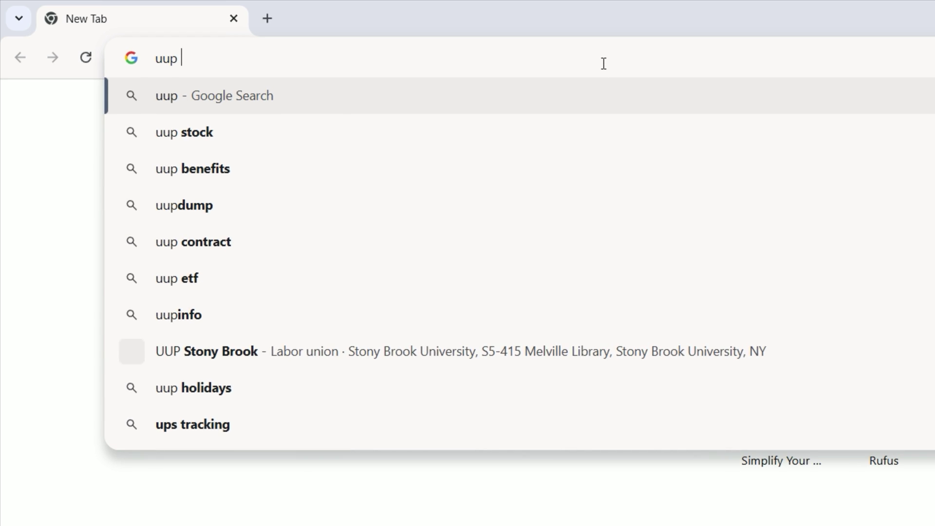
pyautogui.write('p')
pyautogui.press('Return')
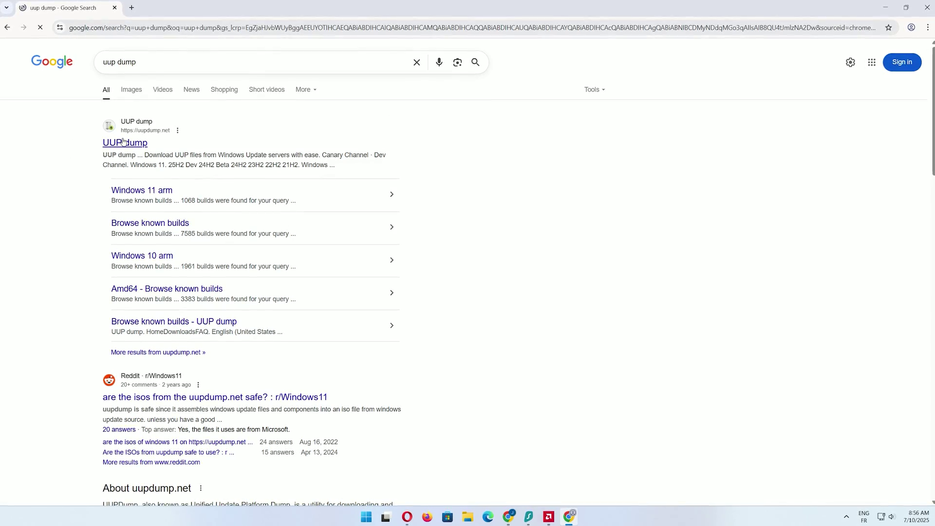
pyautogui.click(126, 143)
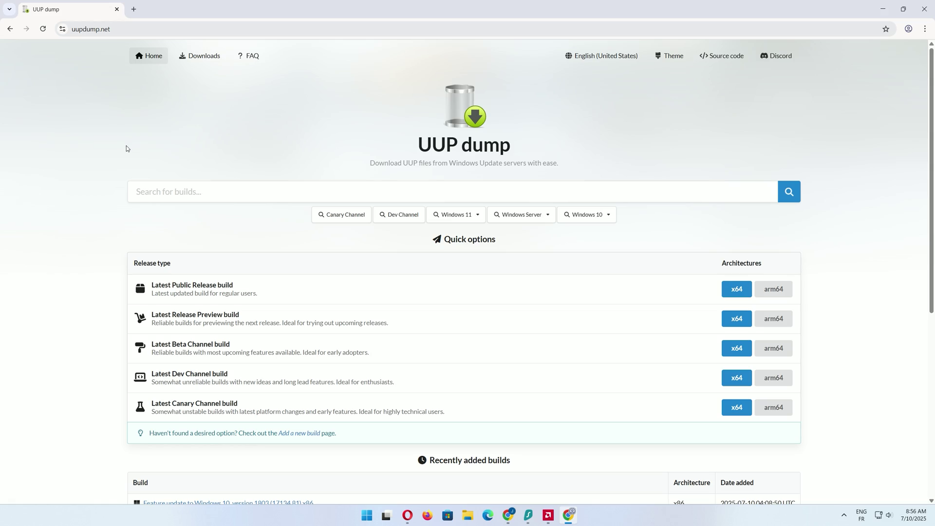
# Choose the Dev Channel build 26200.5670 amd64 and keep English (United States).
pyautogui.click(395, 216)
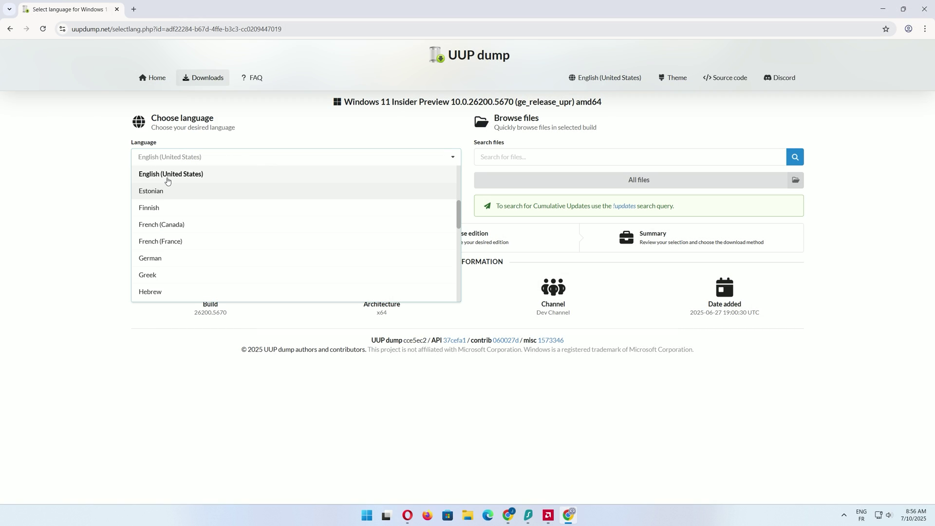
pyautogui.click(167, 175)
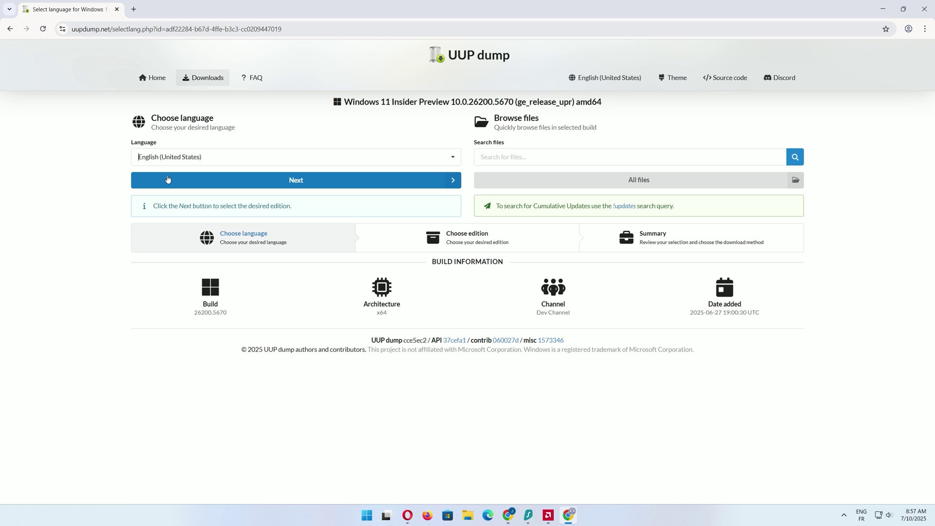
# Keep the Windows Home and Pro editions and create the ISO conversion download package.
pyautogui.click(213, 185)
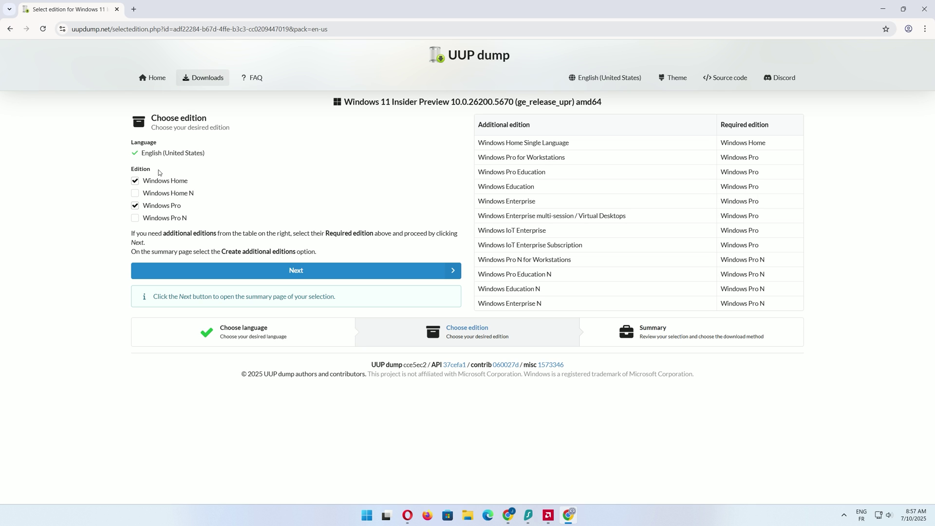
pyautogui.click(259, 277)
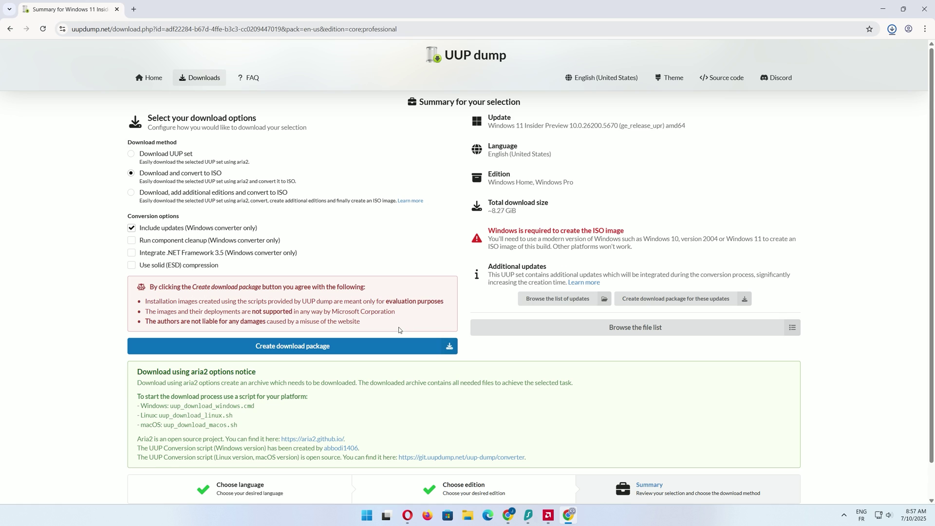
pyautogui.click(892, 29)
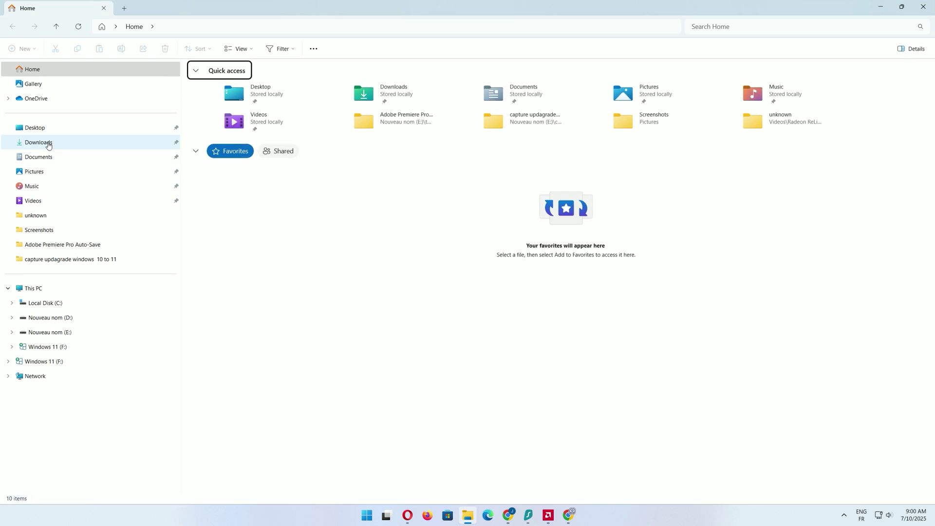
# Extract All on the convert zip in Downloads, renaming the destination folder to 25H2.
pyautogui.click(48, 145)
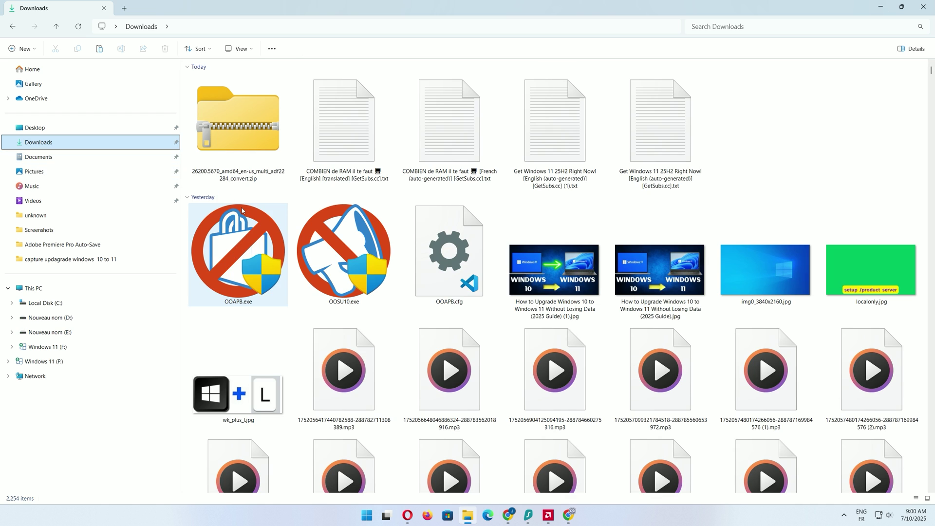
pyautogui.rightClick(272, 138)
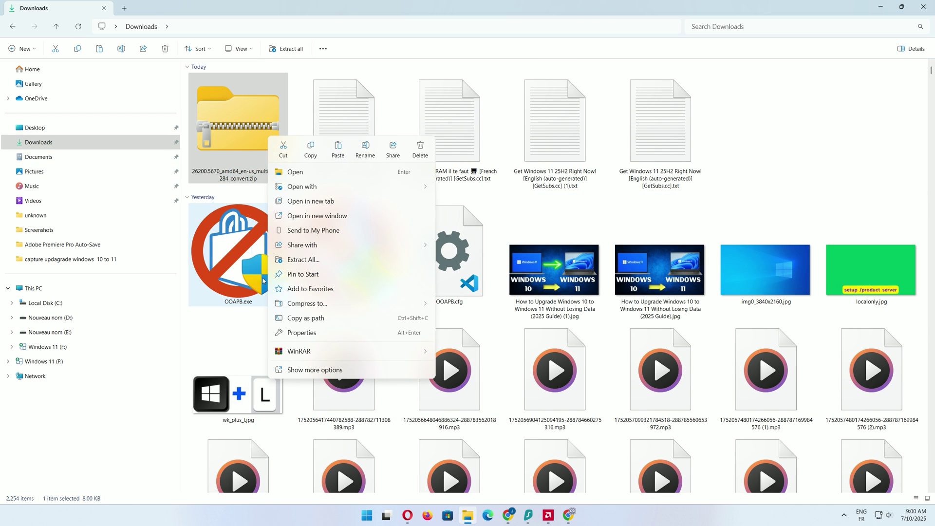
pyautogui.click(310, 265)
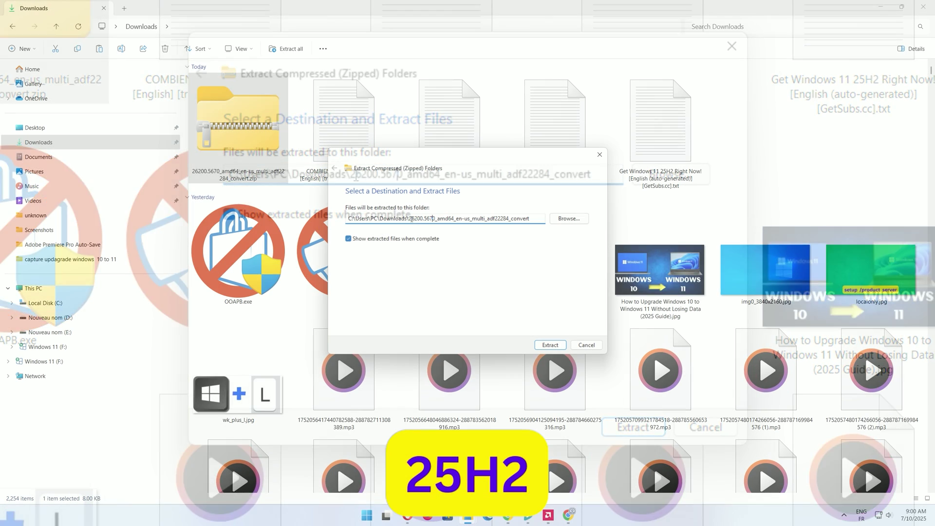
pyautogui.moveTo(351, 174); pyautogui.dragTo(363, 175)
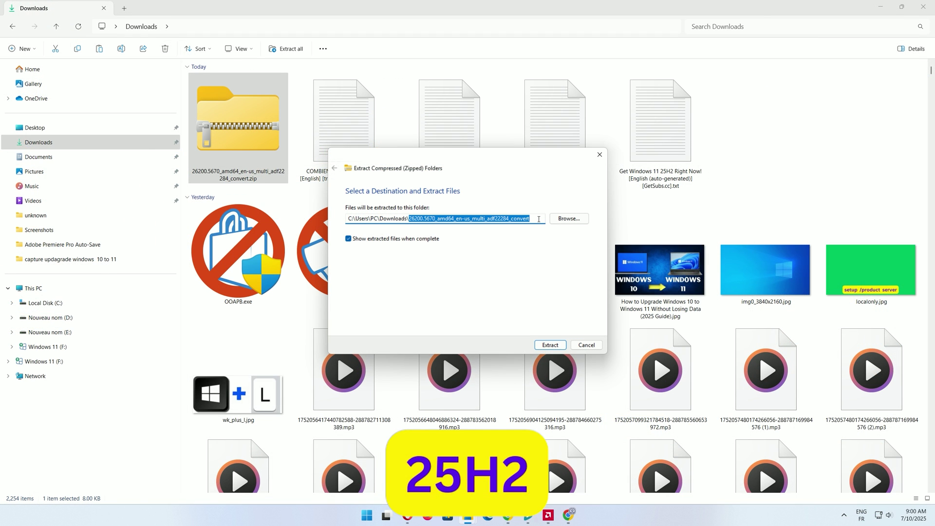
pyautogui.write('25')
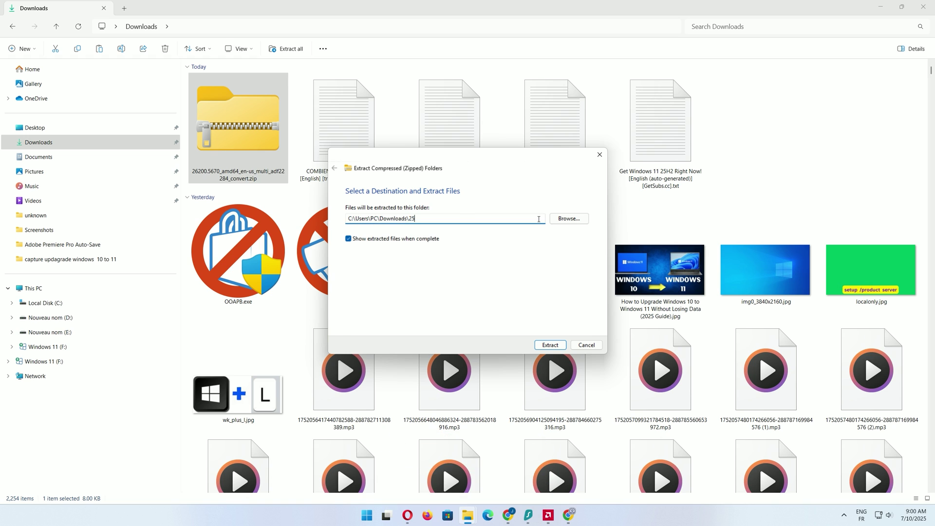
pyautogui.write('H2')
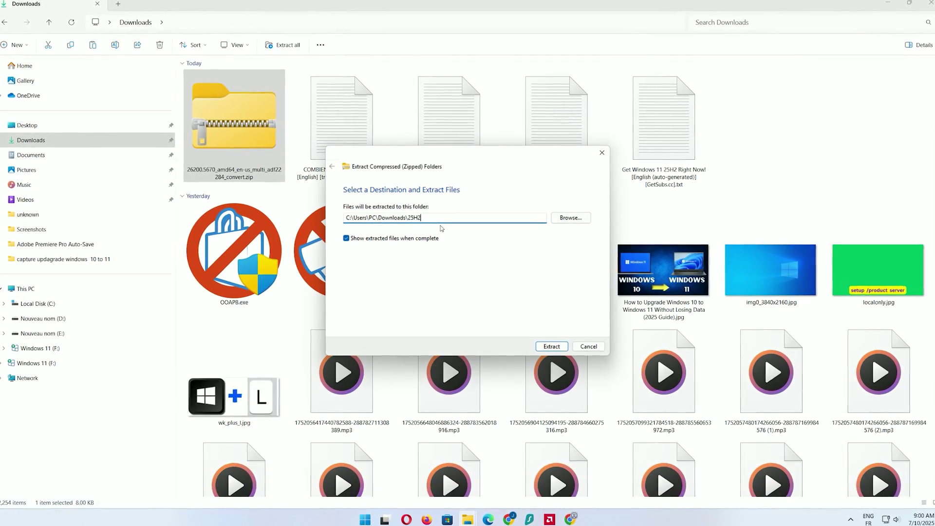
pyautogui.click(549, 345)
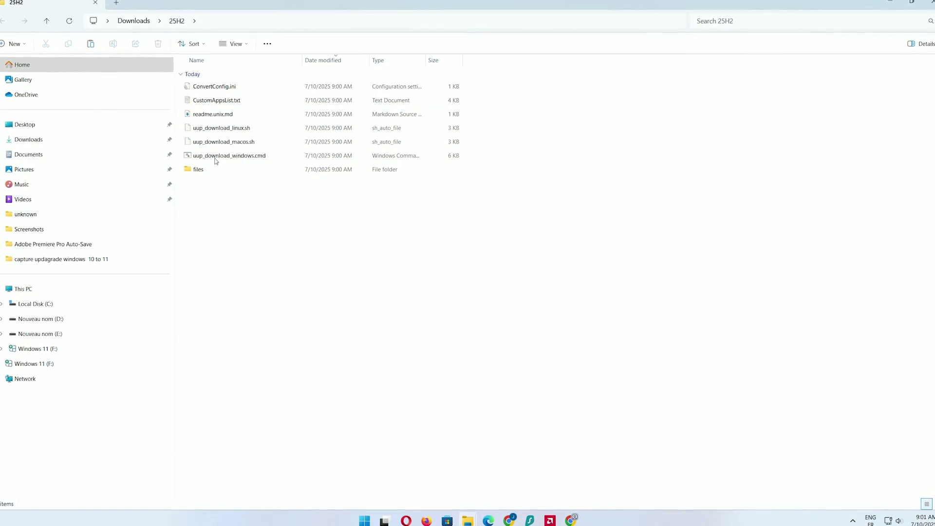
# Run uup_download_windows.cmd past the unrecognized-app warning and allow it to run once.
pyautogui.click(220, 157)
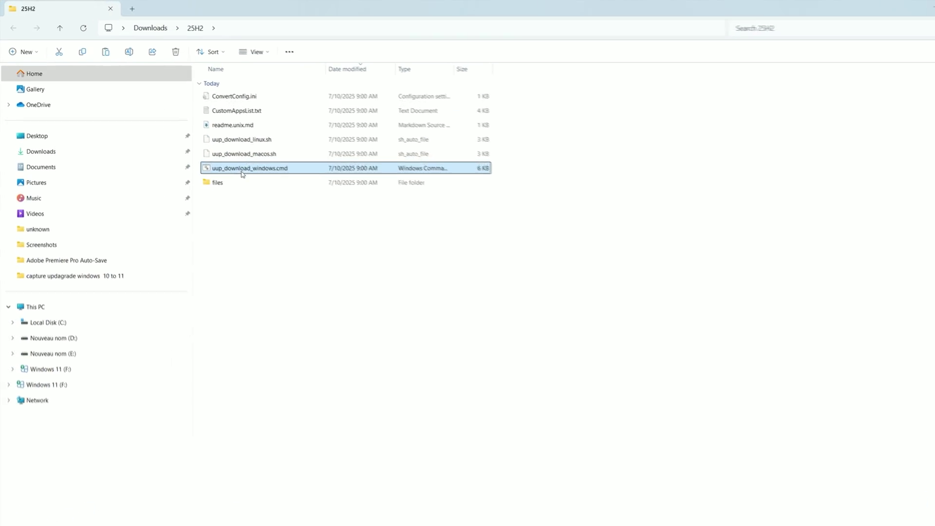
pyautogui.doubleClick(242, 172)
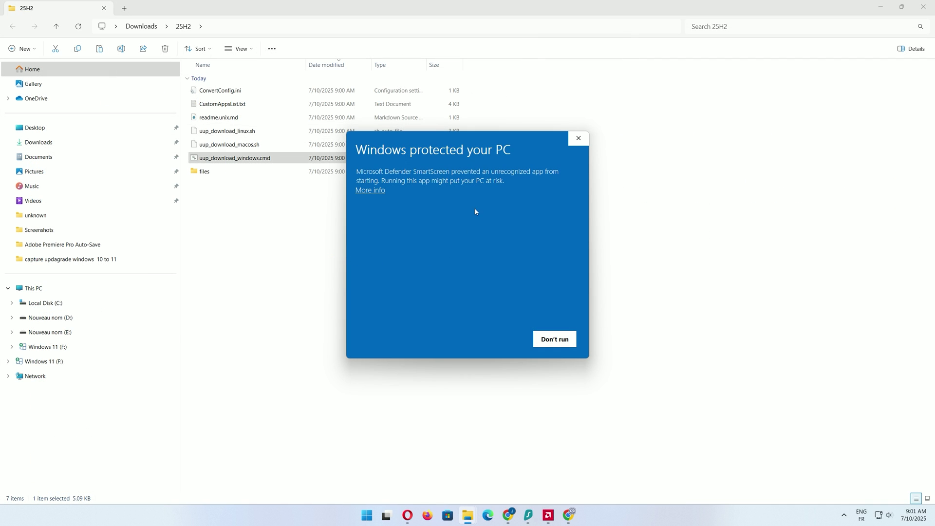
pyautogui.click(359, 191)
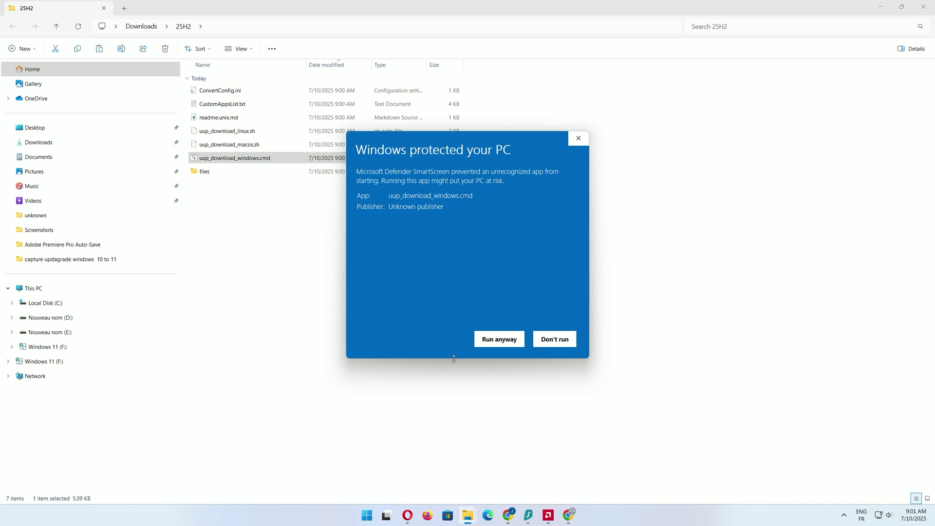
pyautogui.click(490, 350)
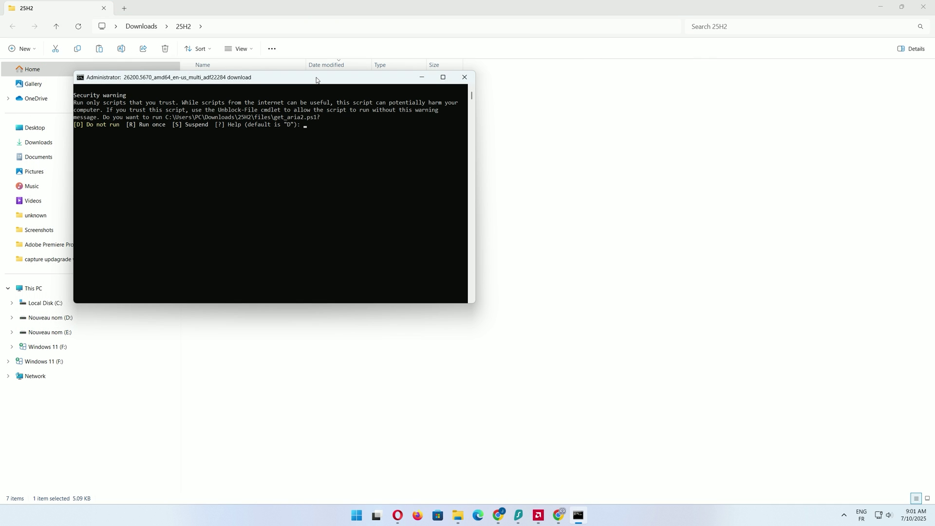
pyautogui.moveTo(317, 80); pyautogui.dragTo(485, 174)
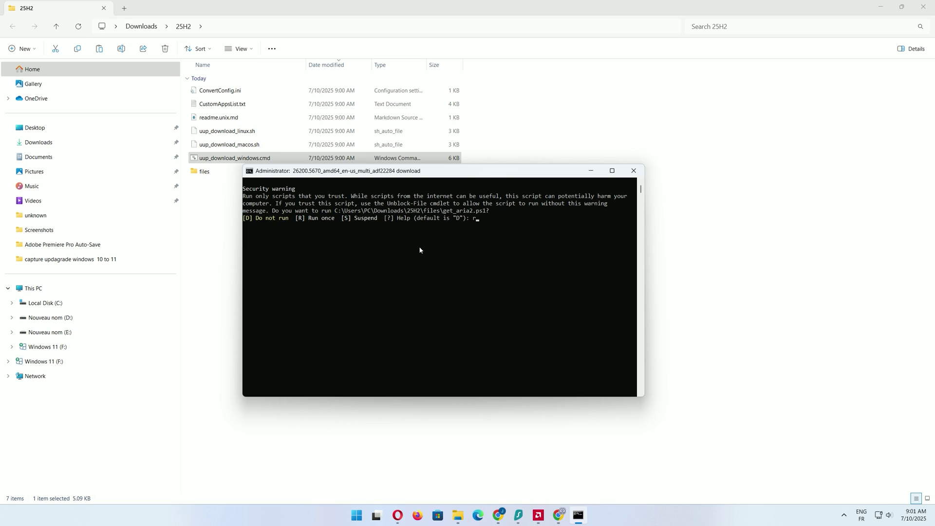
pyautogui.press('Return')
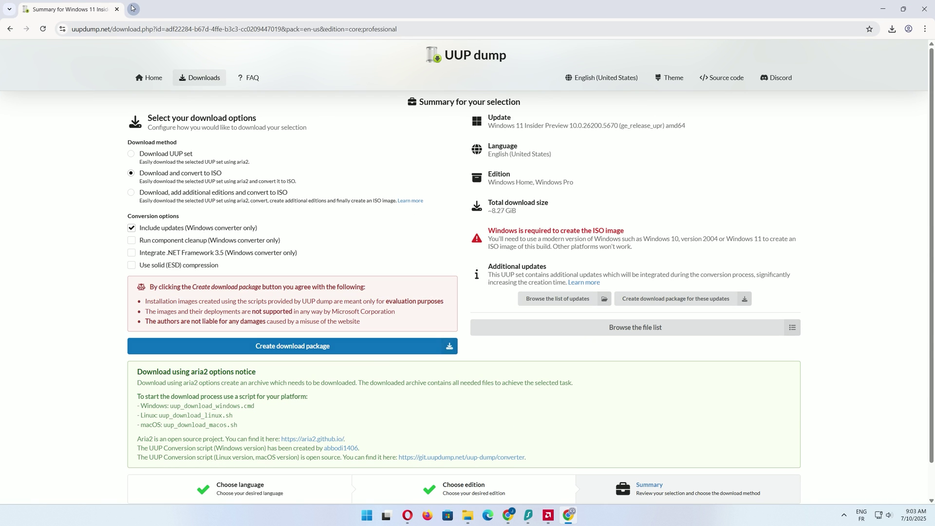
# Go to rufus.ie and download the portable rufus-4.9p.exe.
pyautogui.click(132, 8)
pyautogui.write('rufus.ie/en/')
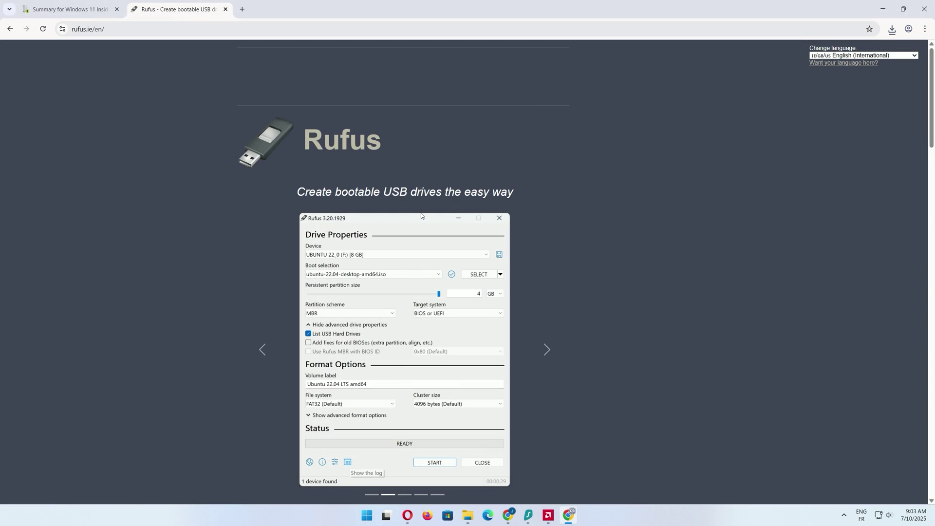
pyautogui.scroll(-8, 421, 214)
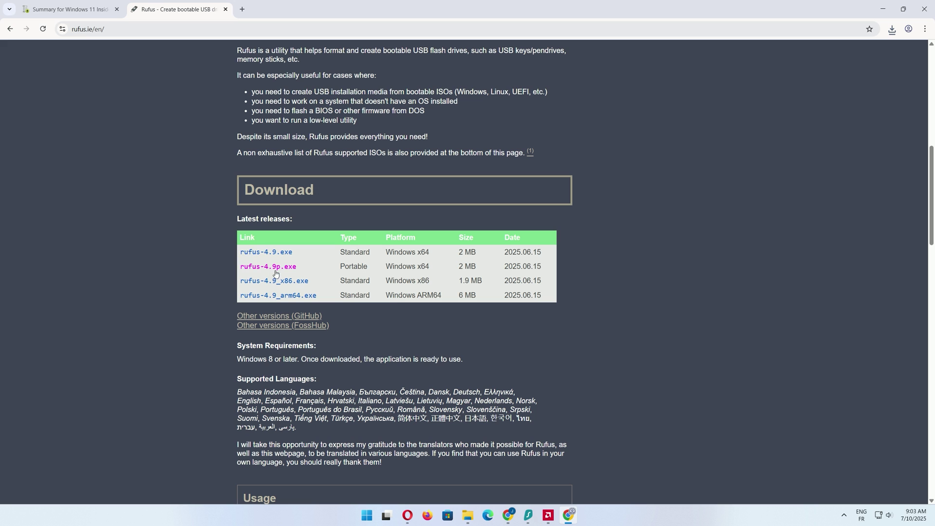
pyautogui.click(275, 269)
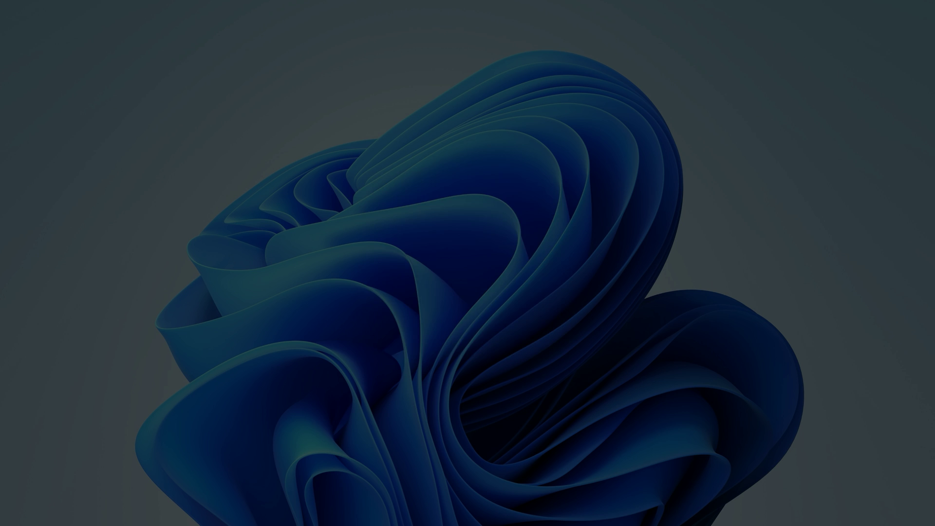
# Launch Rufus as administrator and target the Windows 11 (F:) 32 GB drive.
pyautogui.click(412, 336)
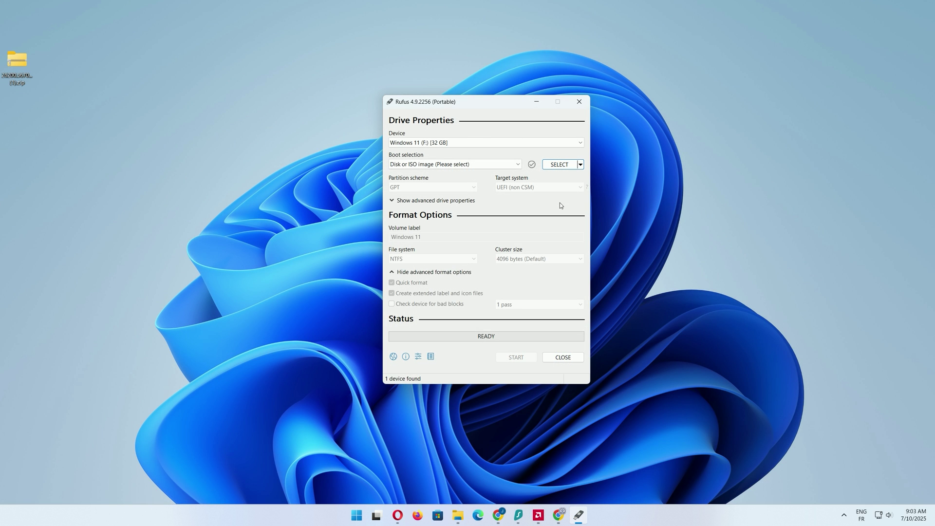
pyautogui.click(455, 144)
pyautogui.click(456, 148)
# Load the 25H2 ISO as the boot image and keep the GPT partition scheme.
pyautogui.click(558, 165)
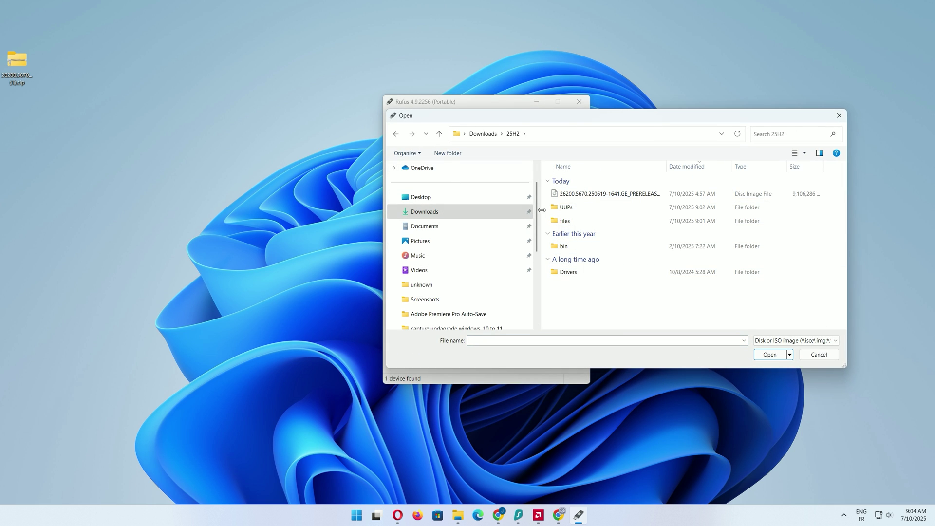
pyautogui.click(597, 195)
pyautogui.click(760, 357)
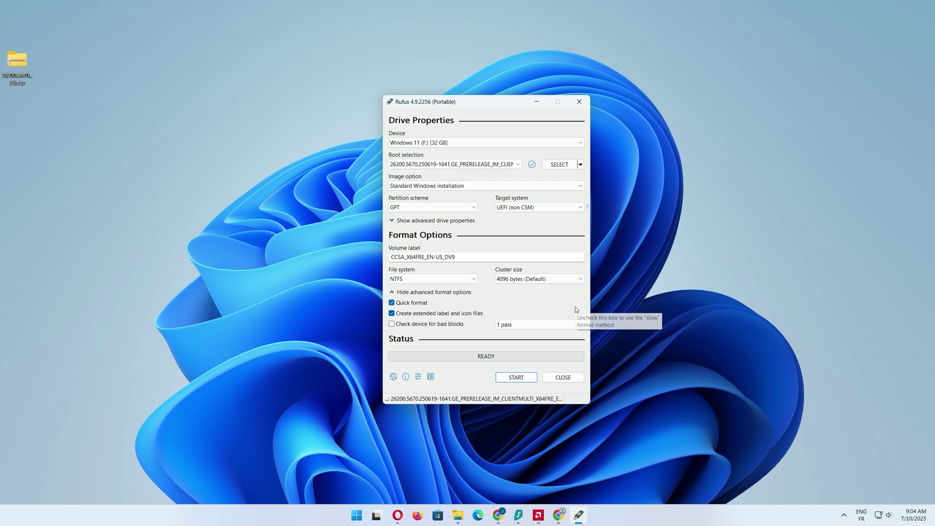
pyautogui.click(409, 207)
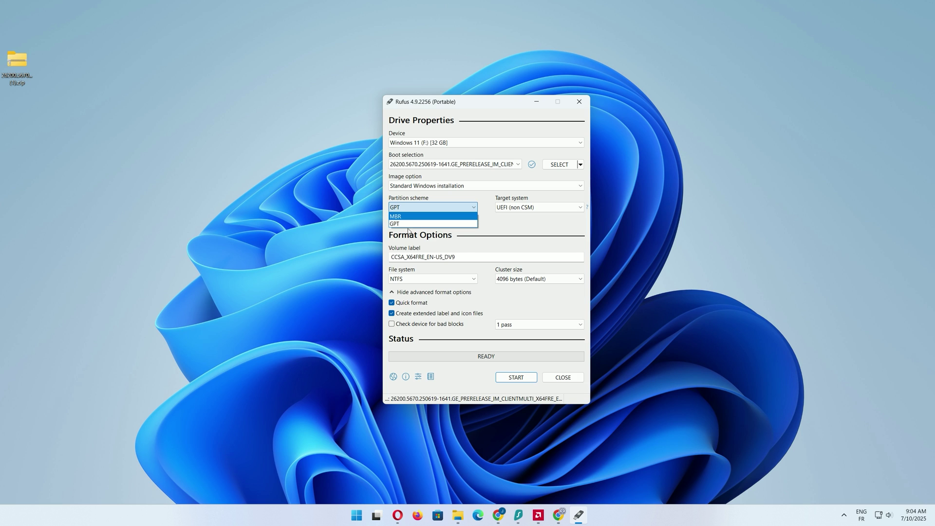
pyautogui.click(408, 229)
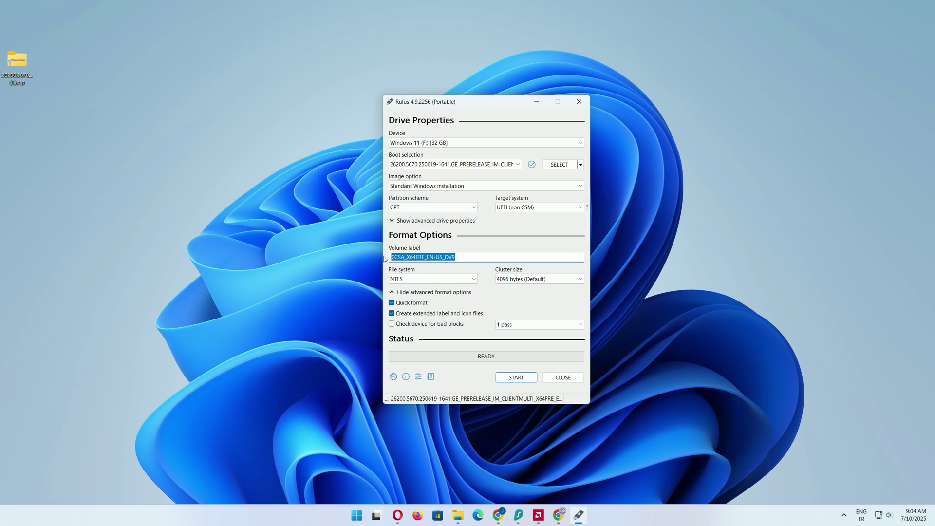
# Start writing with requirement-removal and data-collection options enabled, accepting the drive erase.
pyautogui.click(505, 379)
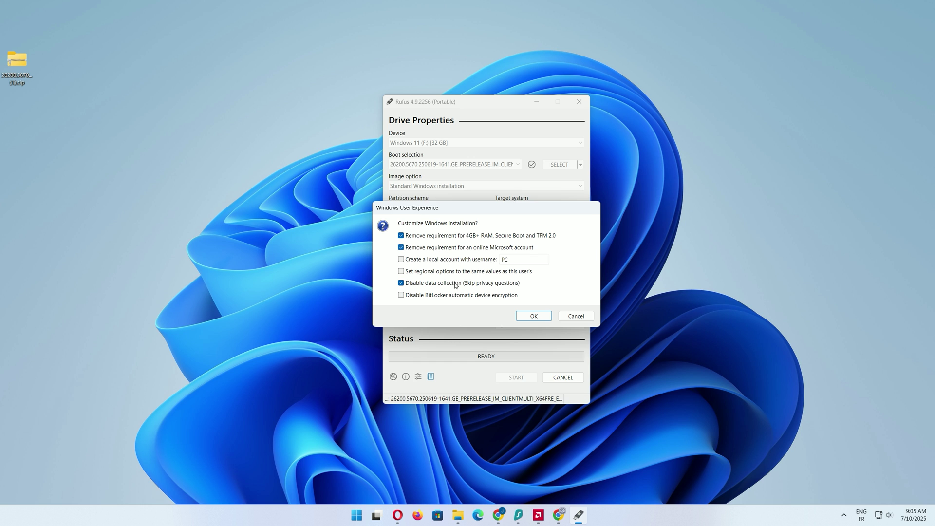
pyautogui.click(533, 317)
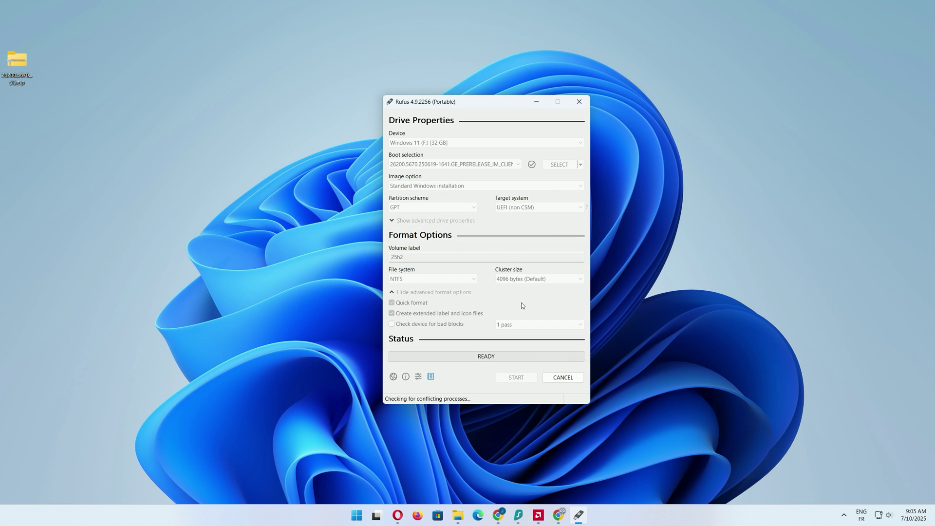
pyautogui.click(501, 296)
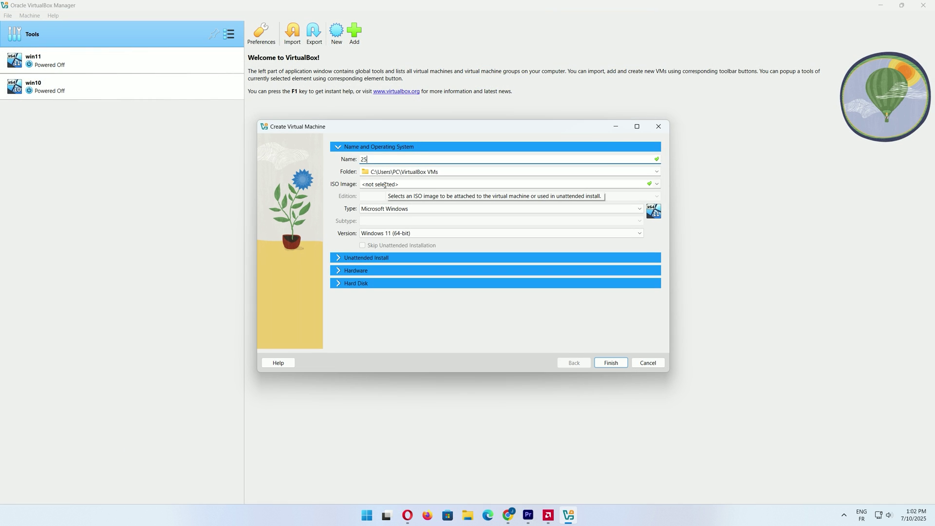
# Browse to the 25H2 (26200.5670) ISO, finish creating the 25H2 VM, and start it.
pyautogui.click(655, 185)
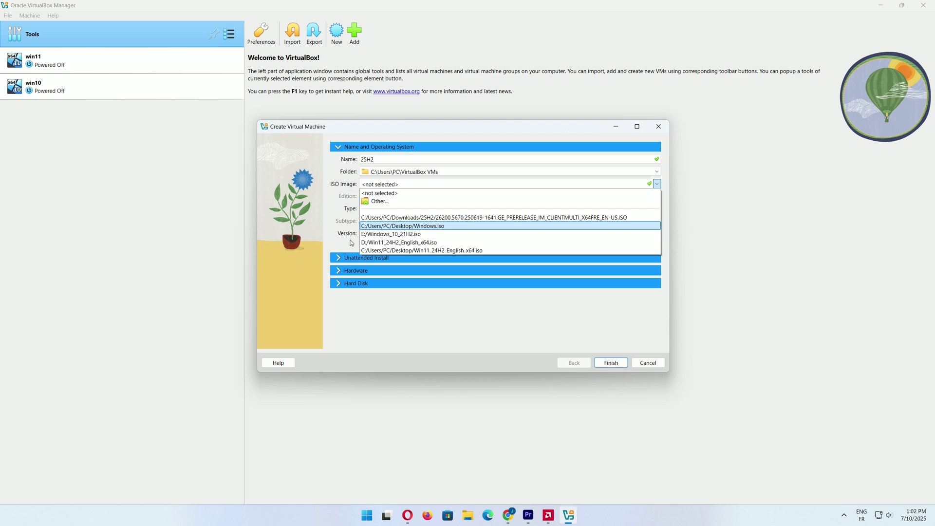
pyautogui.click(390, 203)
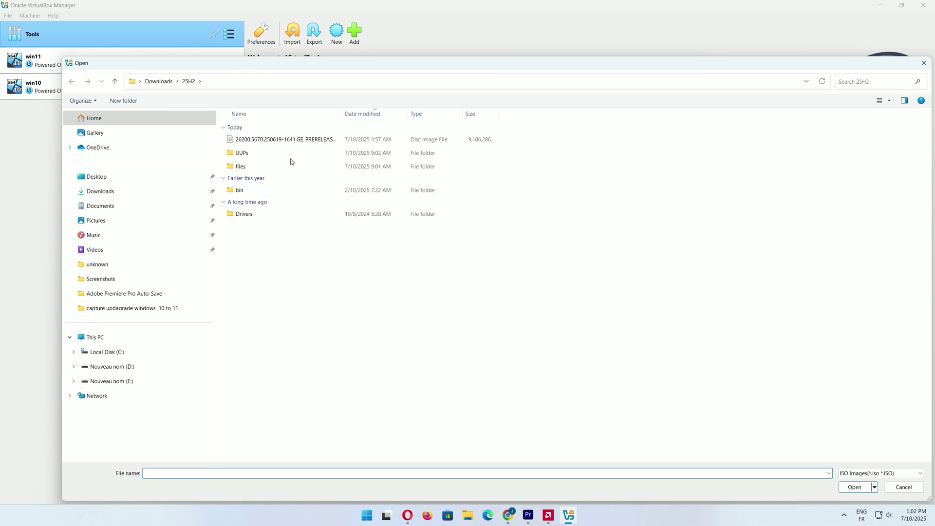
pyautogui.click(288, 140)
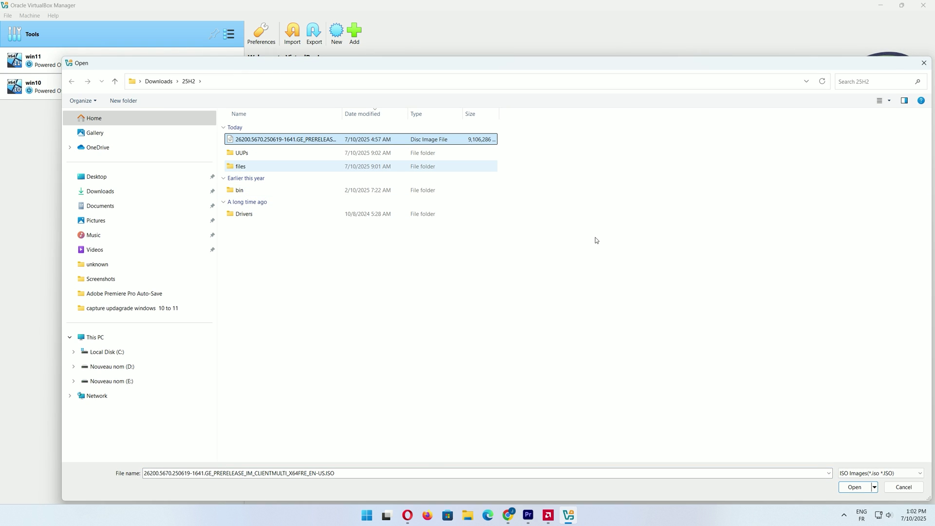
pyautogui.click(854, 487)
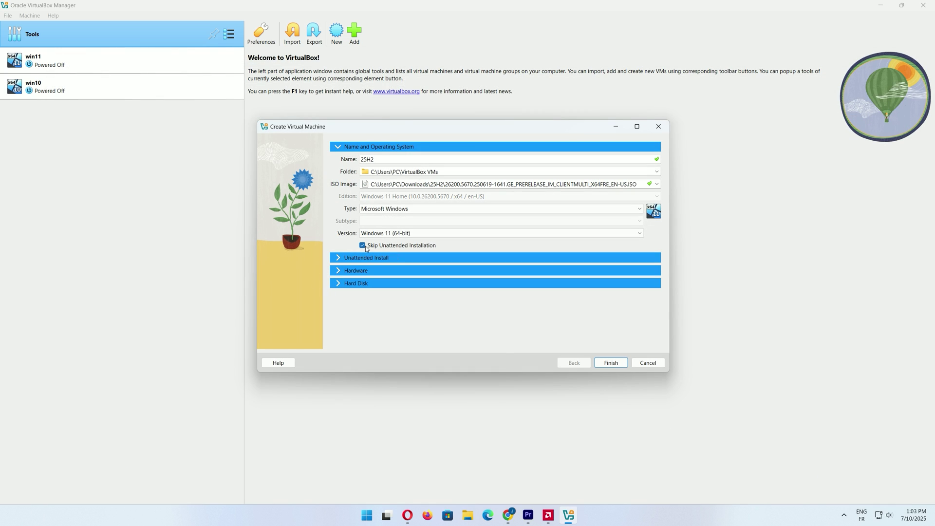
pyautogui.click(611, 364)
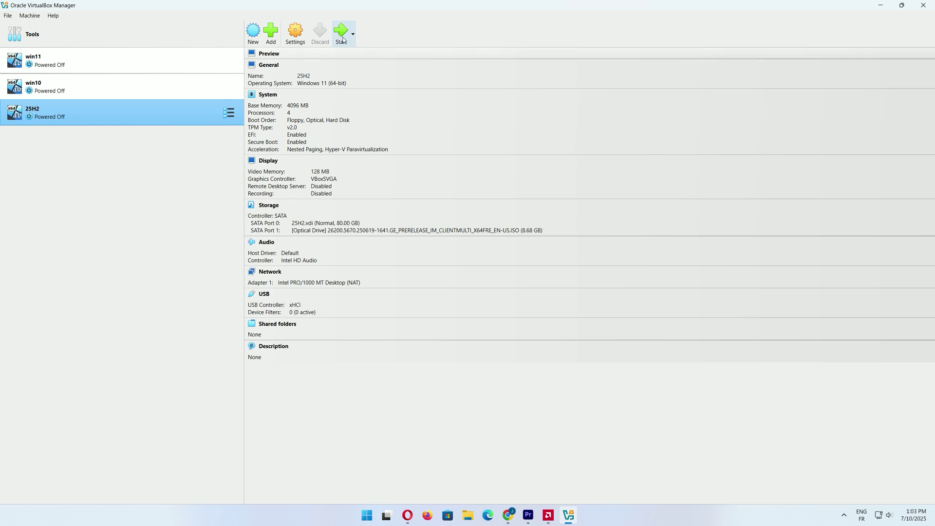
pyautogui.press('Return')
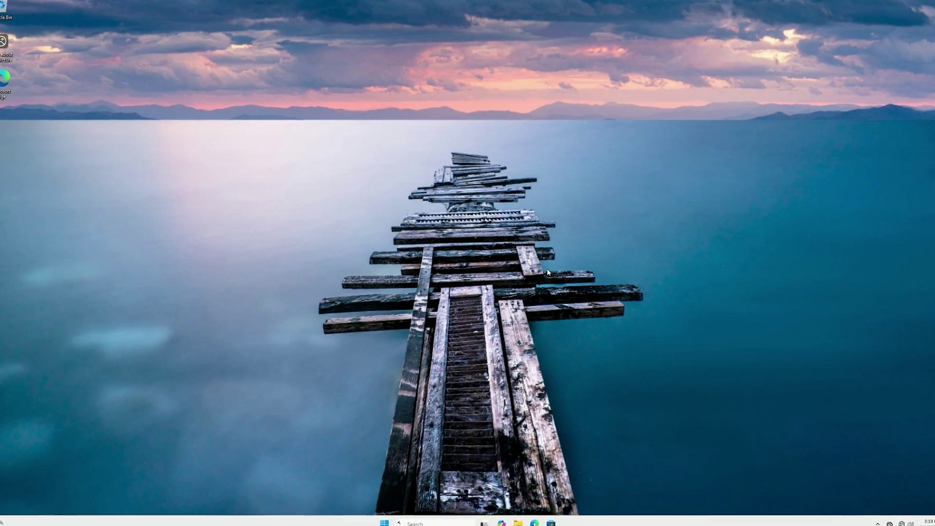
# Open the Start menu from the taskbar of the fresh Windows 11 desktop.
pyautogui.click(386, 517)
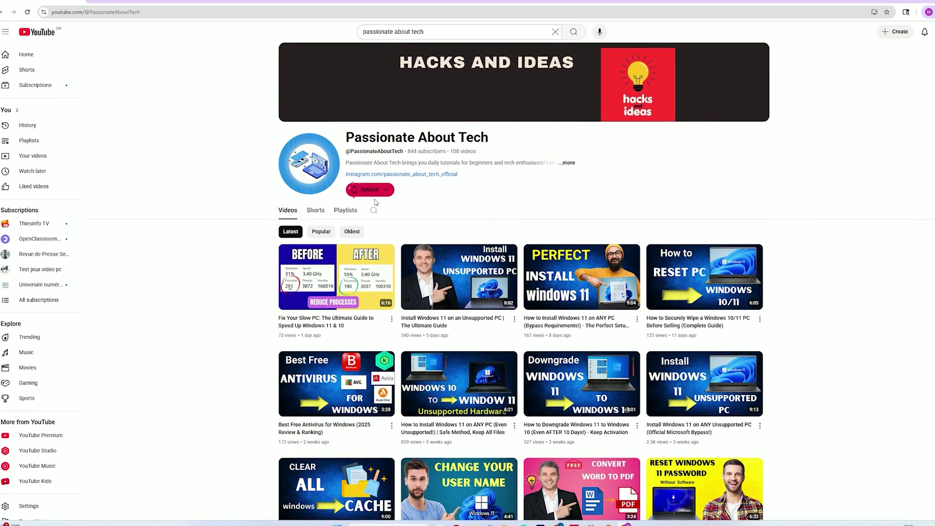
# Subscribe to Passionate About Tech with Personalized notifications, then scroll down the video grid.
pyautogui.click(347, 188)
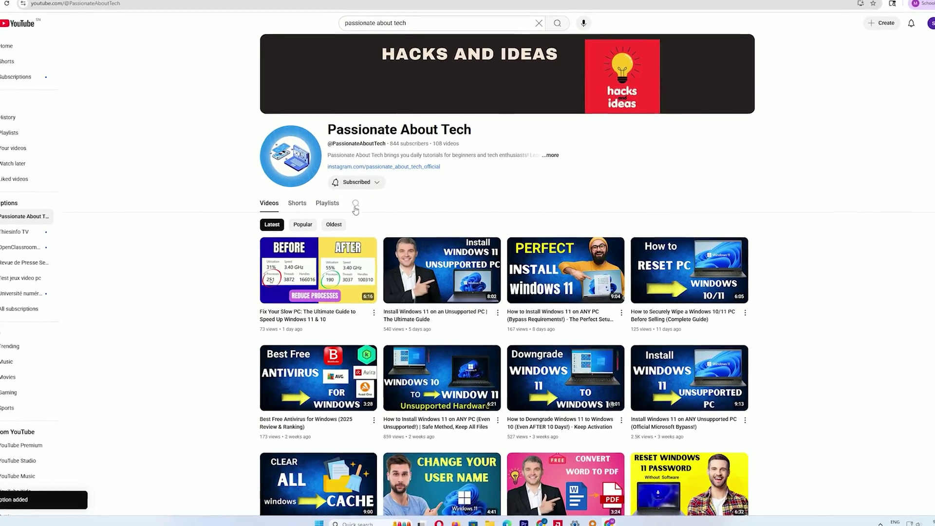
pyautogui.click(358, 182)
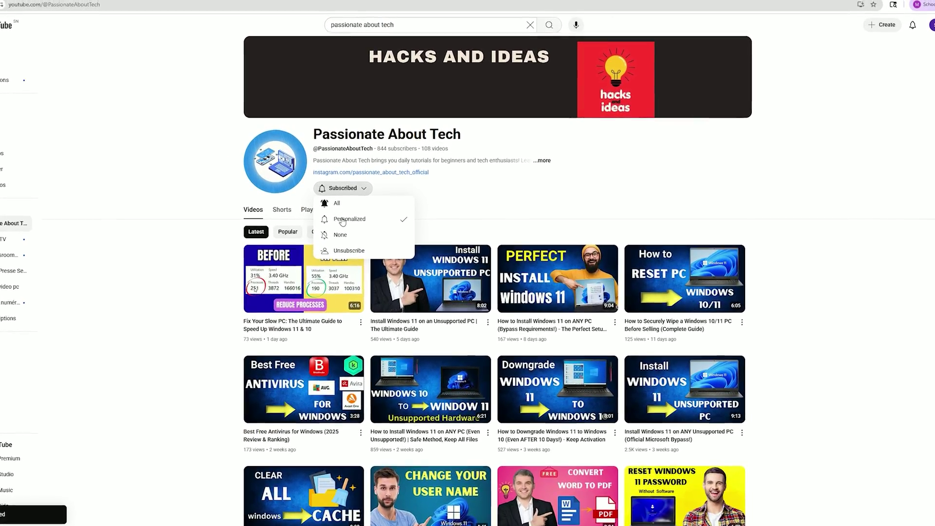
pyautogui.click(343, 220)
pyautogui.scroll(-3, 479, 163)
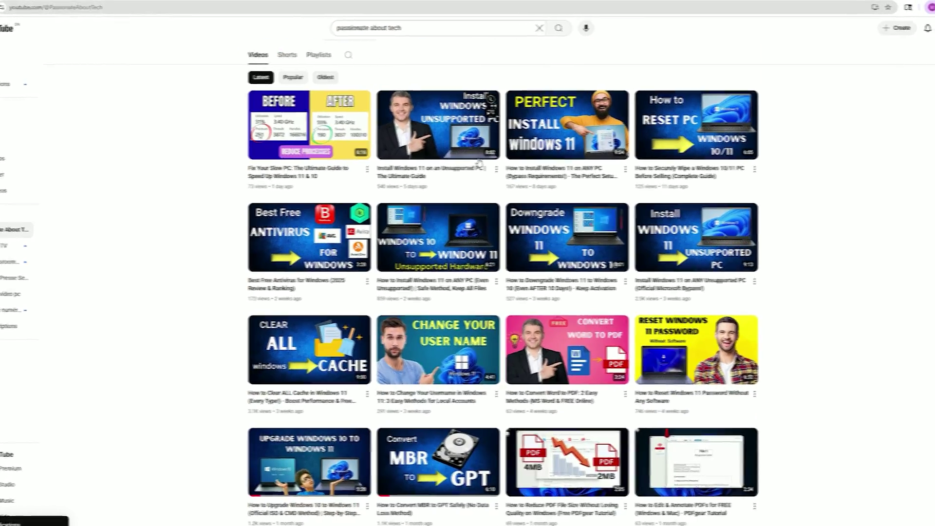